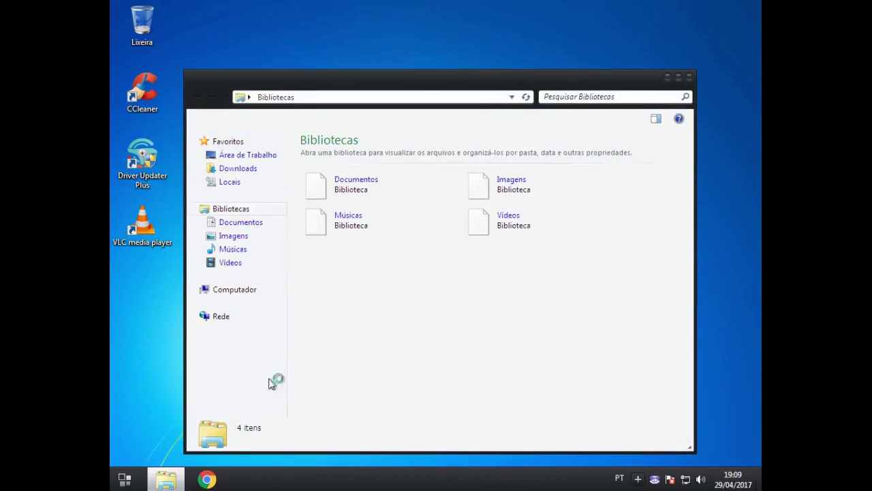
# Run adwcleaner_6.046 from the Downloads folder with permission granted and scan the computer for threats
pyautogui.click(240, 174)
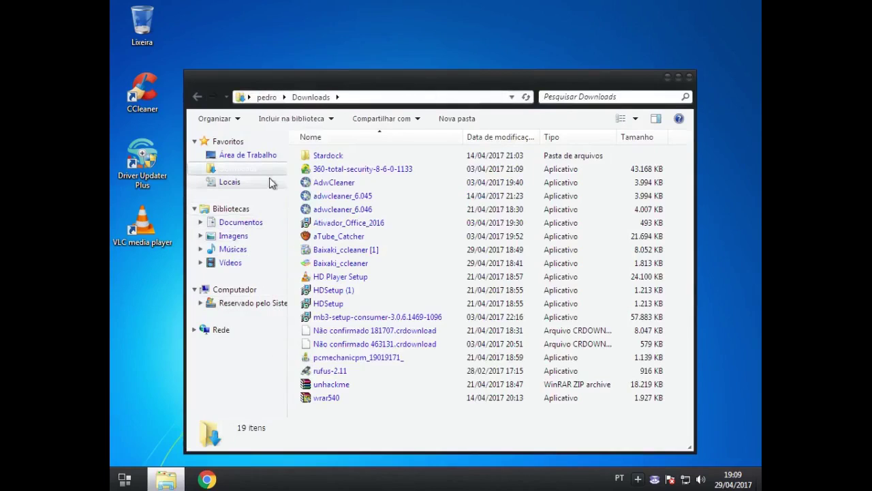
pyautogui.doubleClick(360, 212)
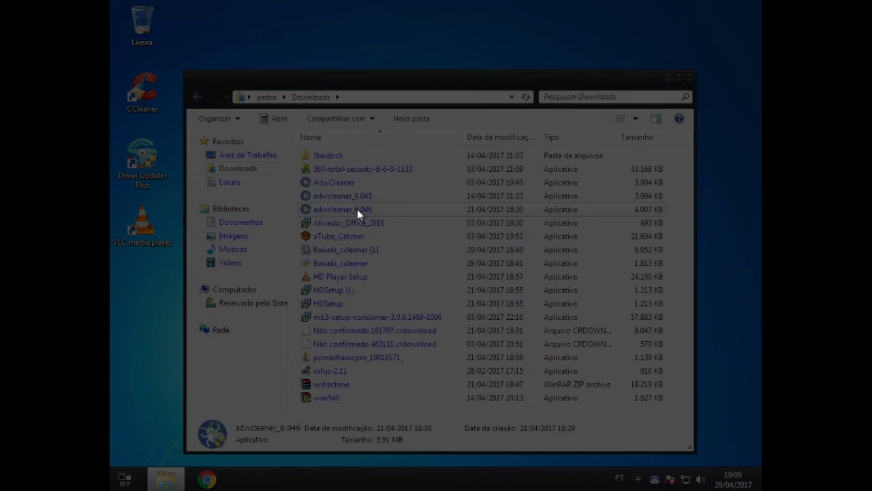
pyautogui.click(500, 307)
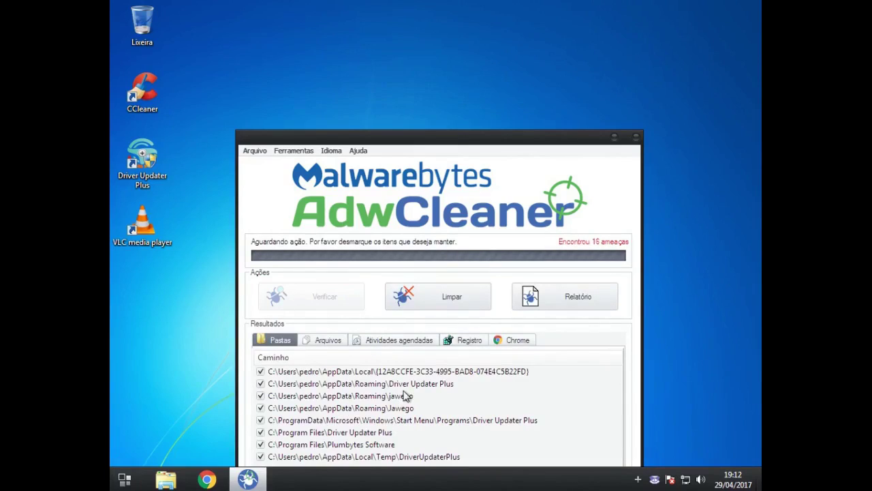
# Examine the detected items in the Pastas, Arquivos, Atividades agendadas, Registro and Chrome results, including their full paths and registry keys
pyautogui.moveTo(454, 140); pyautogui.dragTo(453, 59)
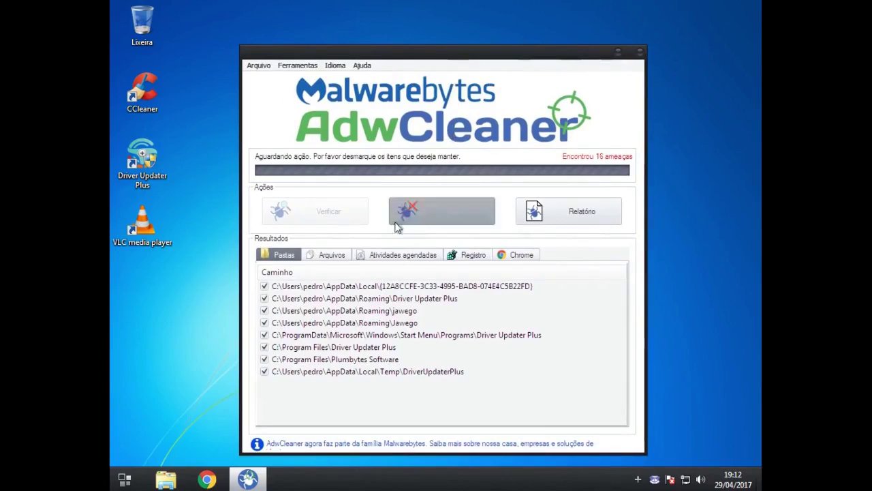
pyautogui.click(332, 255)
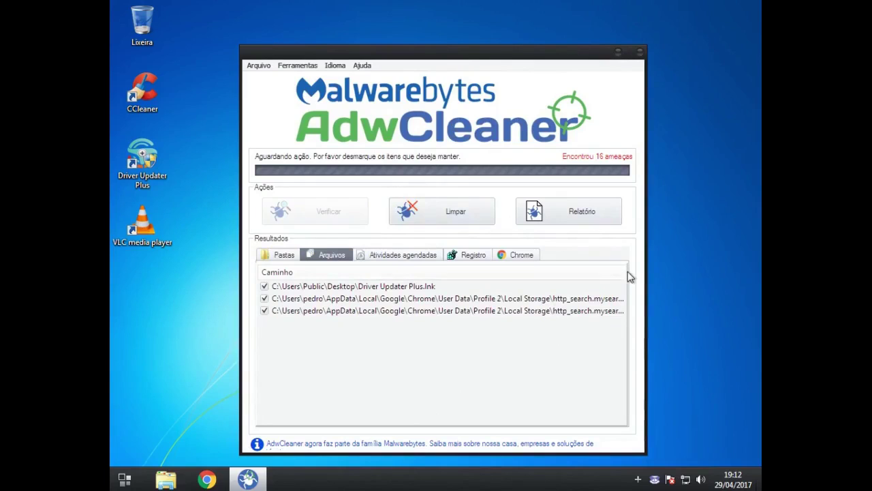
pyautogui.moveTo(622, 271); pyautogui.dragTo(689, 273)
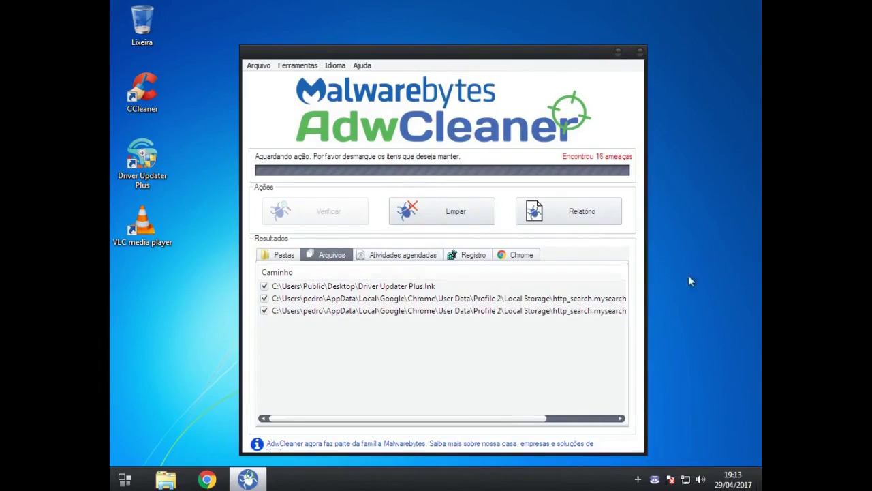
pyautogui.moveTo(516, 418); pyautogui.dragTo(590, 415)
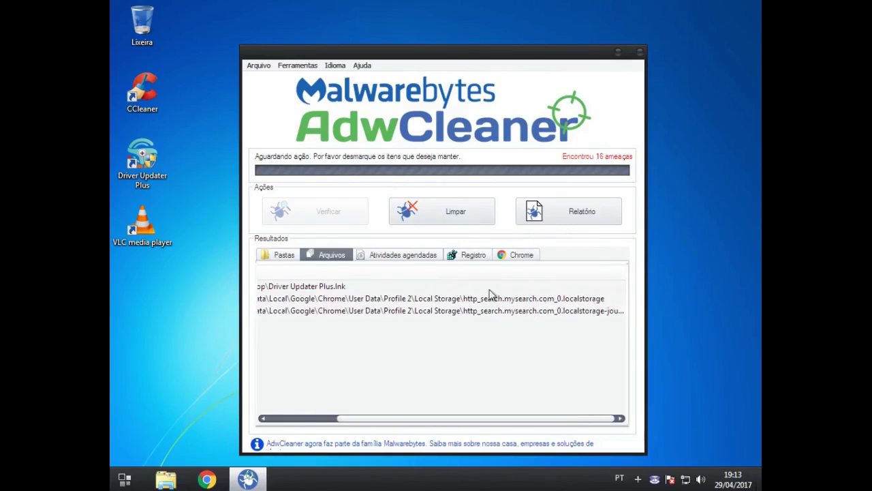
pyautogui.click(424, 256)
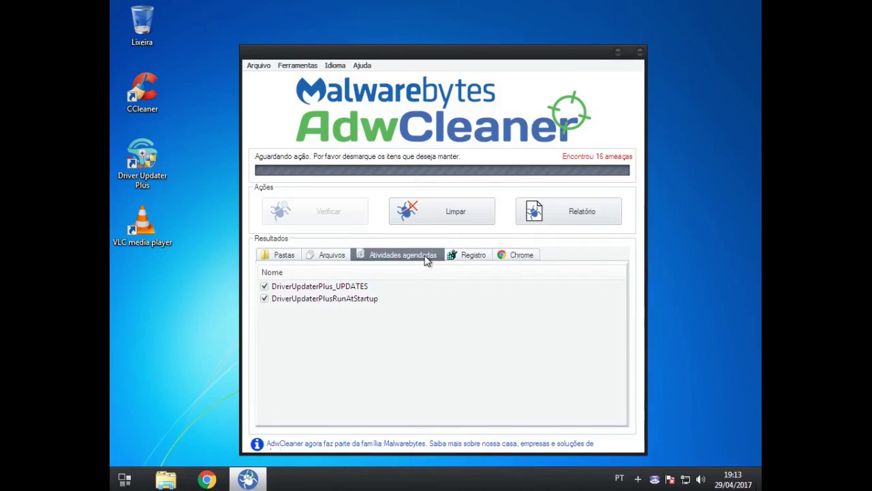
pyautogui.click(465, 255)
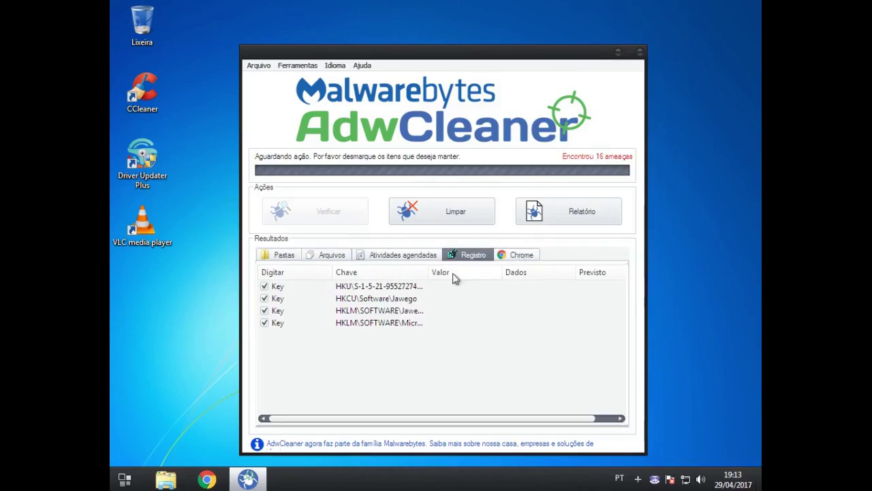
pyautogui.moveTo(430, 271); pyautogui.dragTo(733, 276)
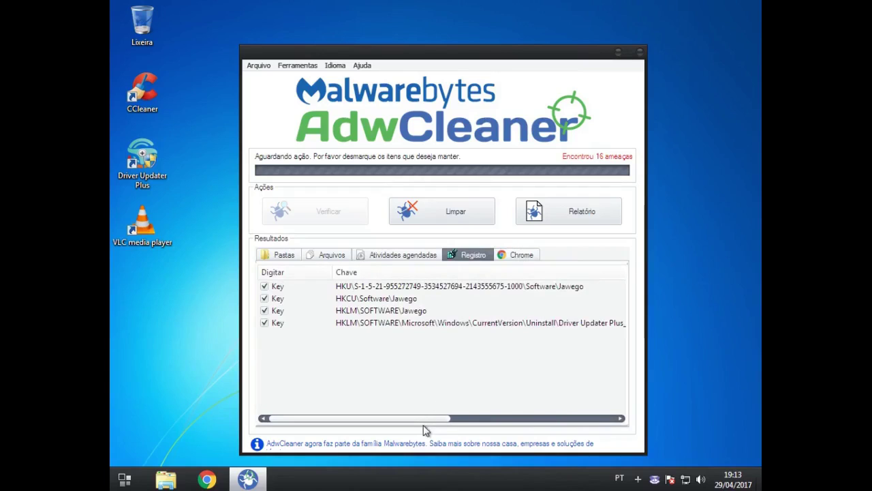
pyautogui.moveTo(425, 421); pyautogui.dragTo(517, 419)
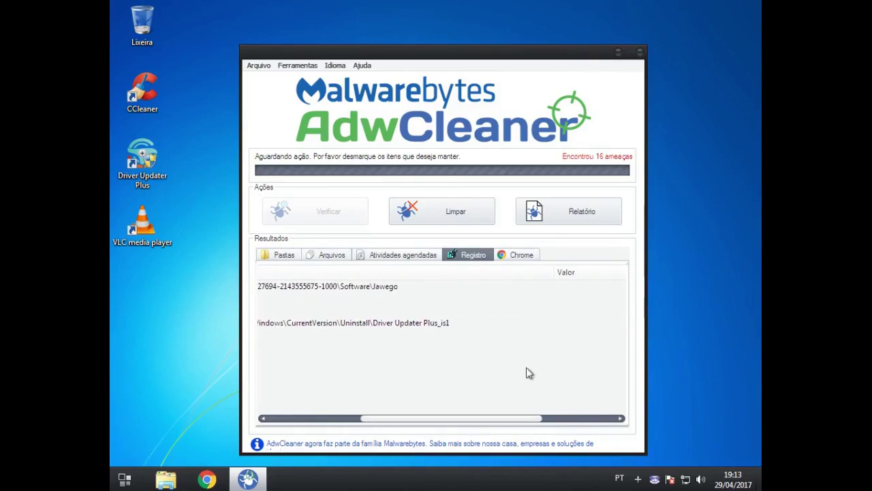
pyautogui.click(528, 255)
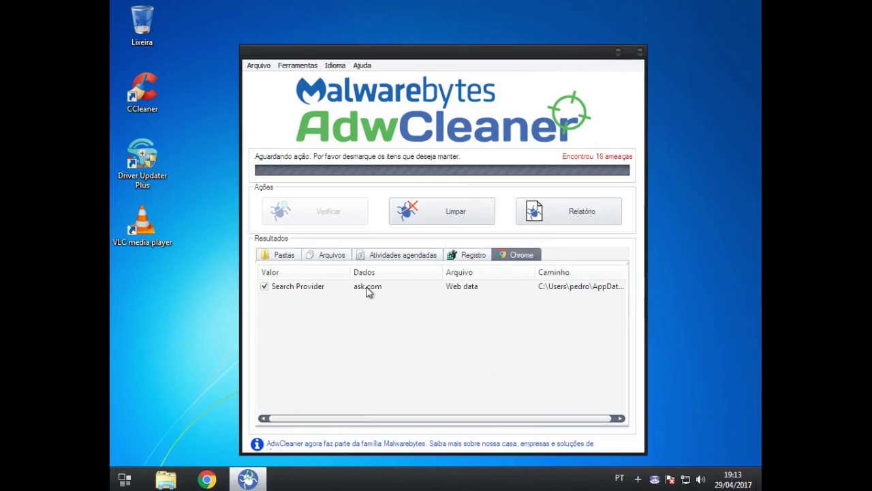
# Clean all the checked threats, accepting the closing of all programs, and restart the computer to complete the removal
pyautogui.click(440, 225)
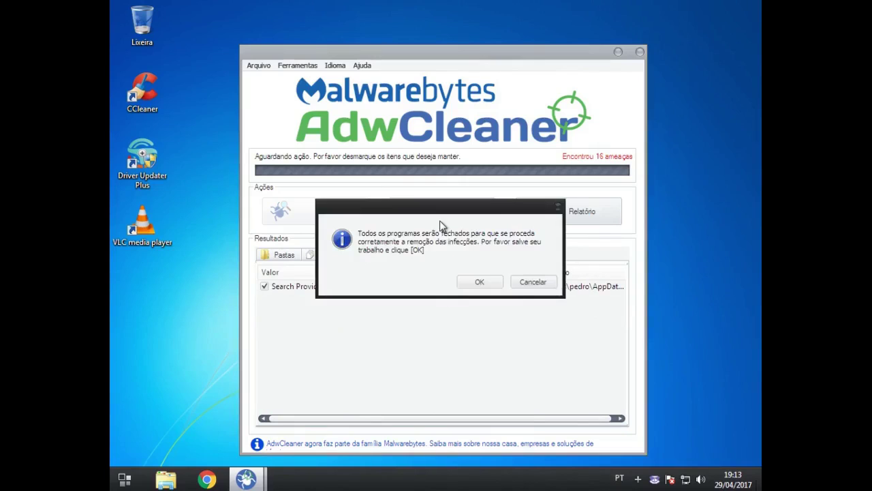
pyautogui.click(469, 281)
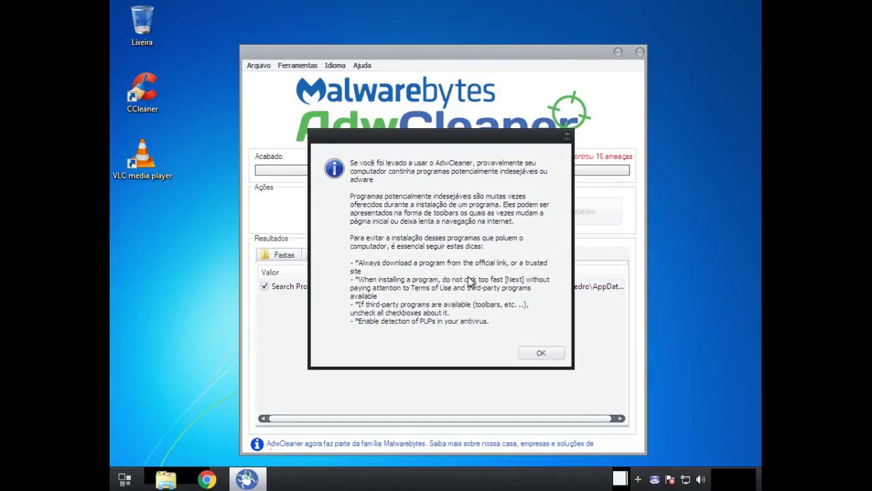
pyautogui.click(541, 352)
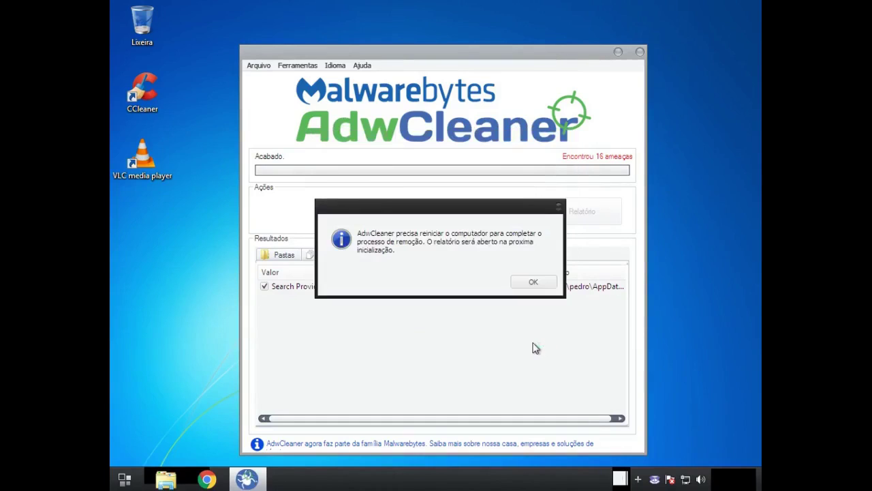
pyautogui.click(534, 282)
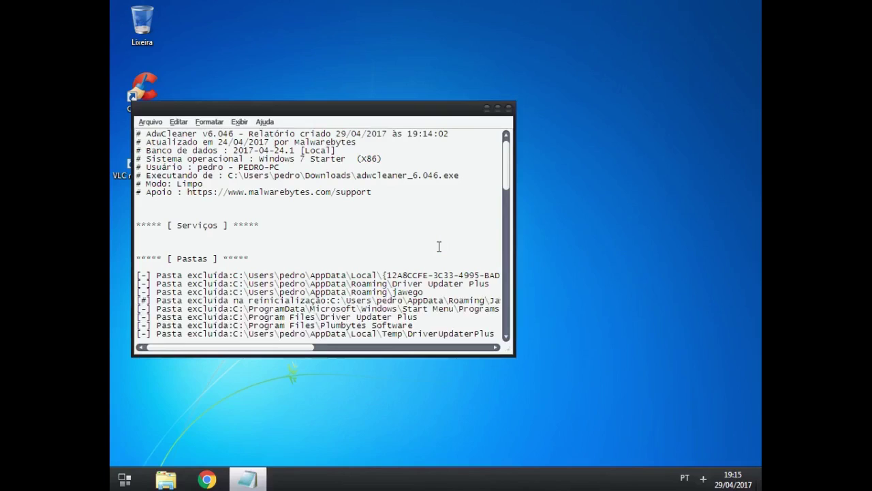
# Review the deleted folders and files in the AdwCleaner cleaning report, including the full paths, and close it
pyautogui.scroll(-10, 377, 269)
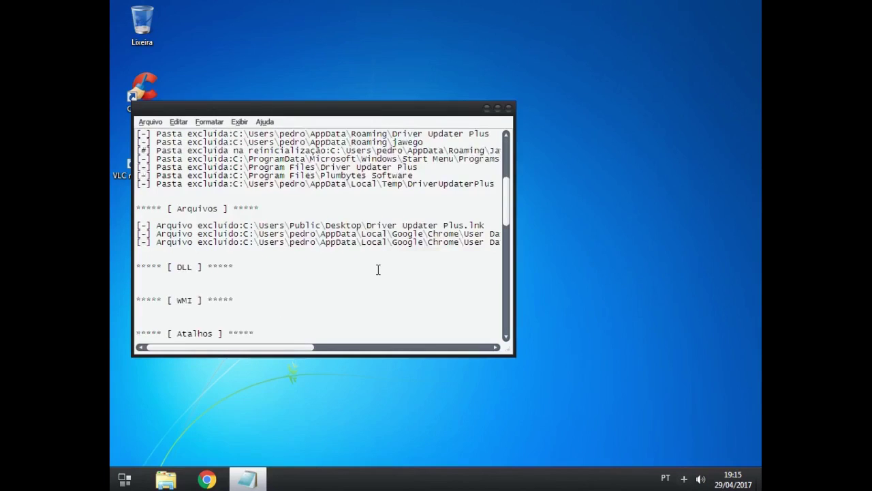
pyautogui.scroll(5, 376, 273)
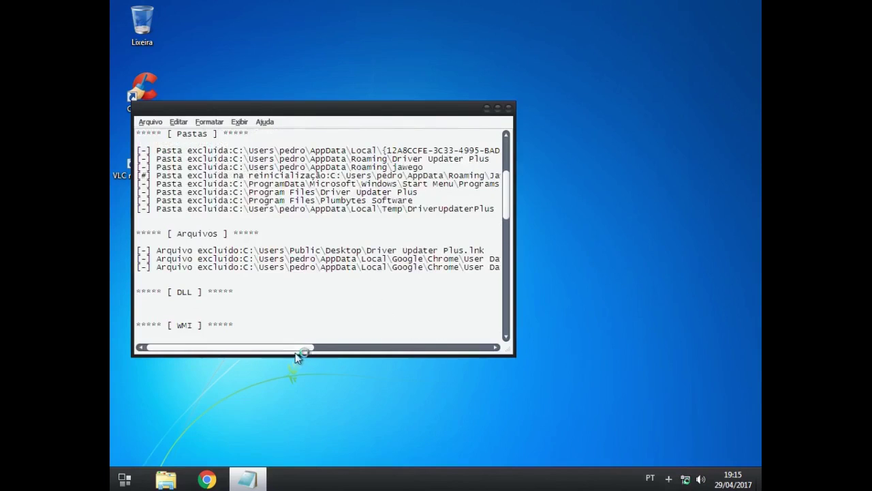
pyautogui.moveTo(295, 353); pyautogui.dragTo(485, 332)
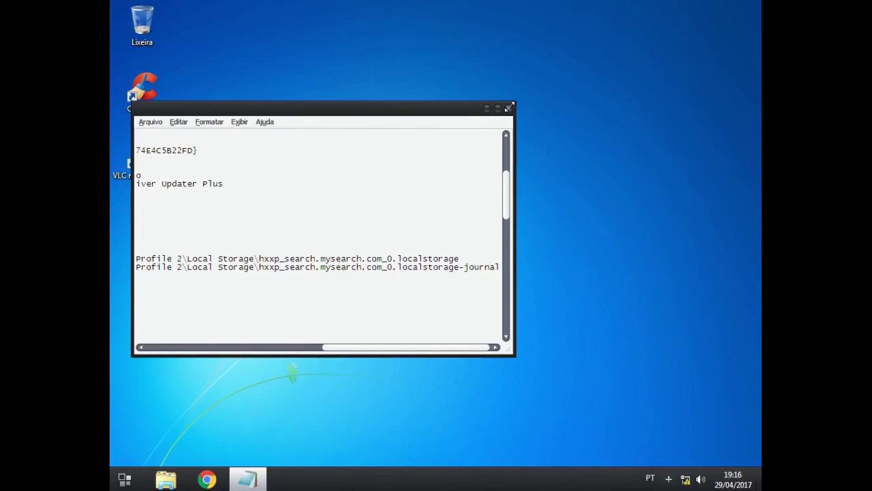
pyautogui.click(507, 108)
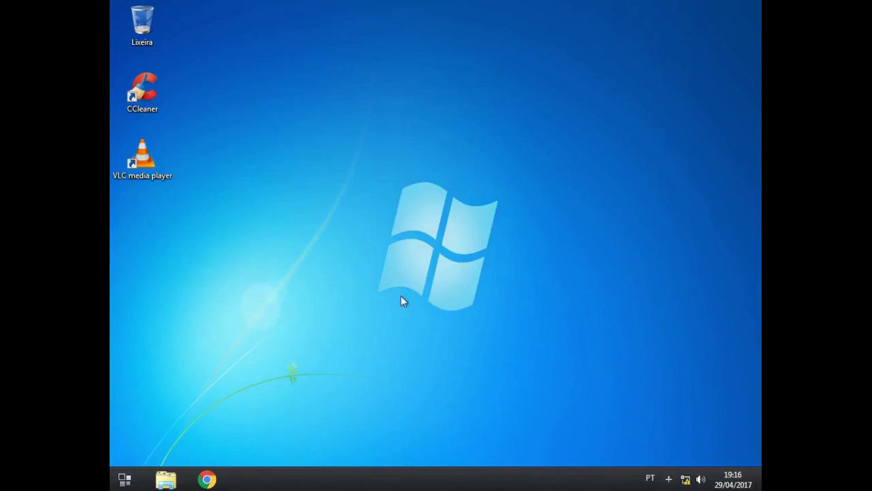
# Switch to Google Chrome, remove the TV Hero extension, and close the uninstall page and the browser
pyautogui.click(208, 480)
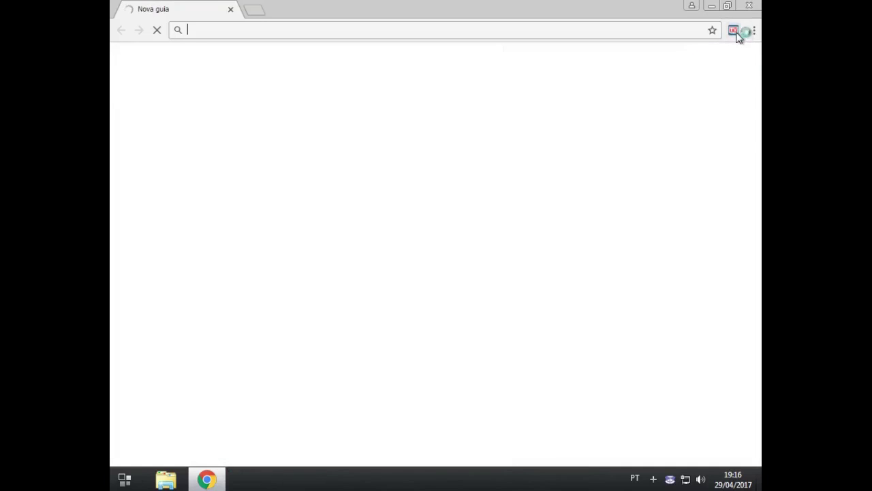
pyautogui.rightClick(736, 34)
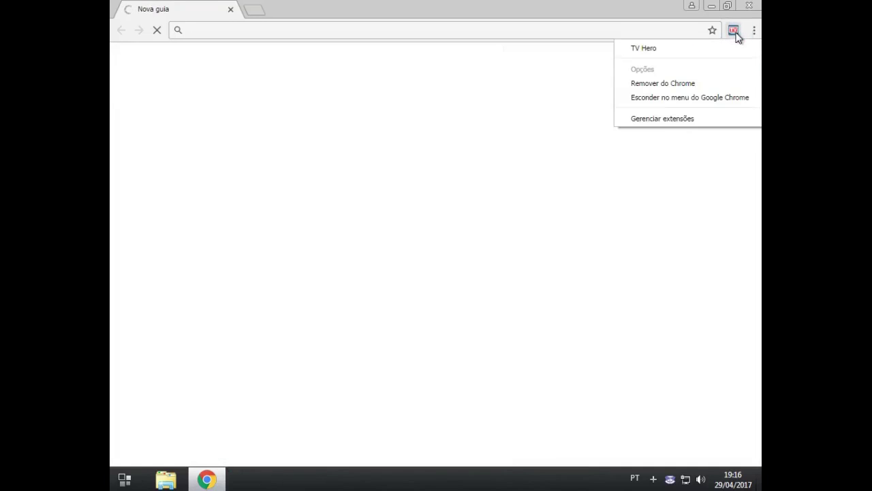
pyautogui.click(685, 85)
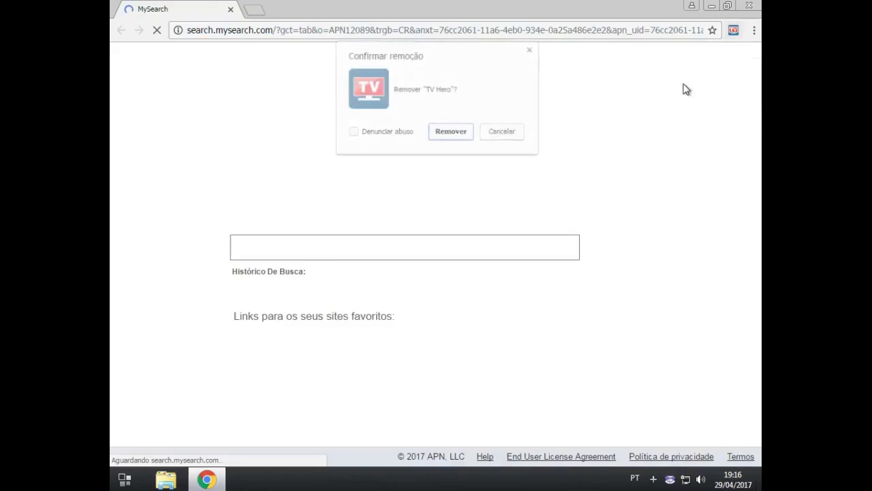
pyautogui.click(451, 139)
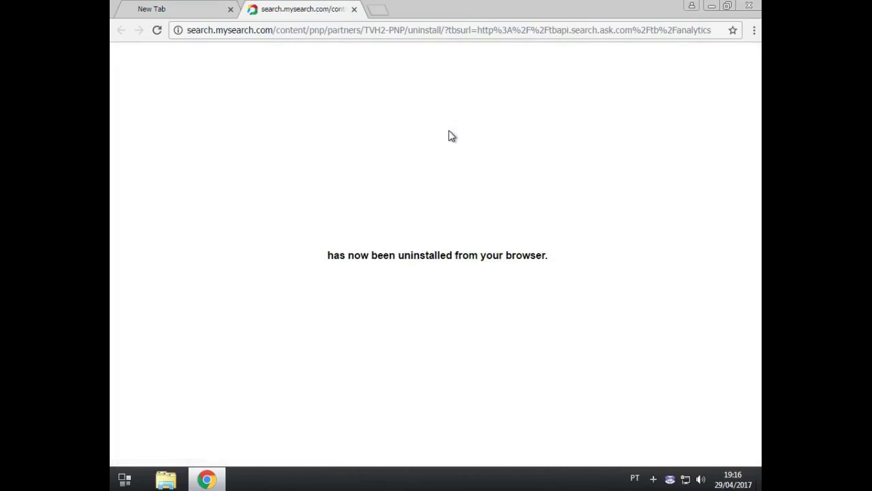
pyautogui.click(354, 9)
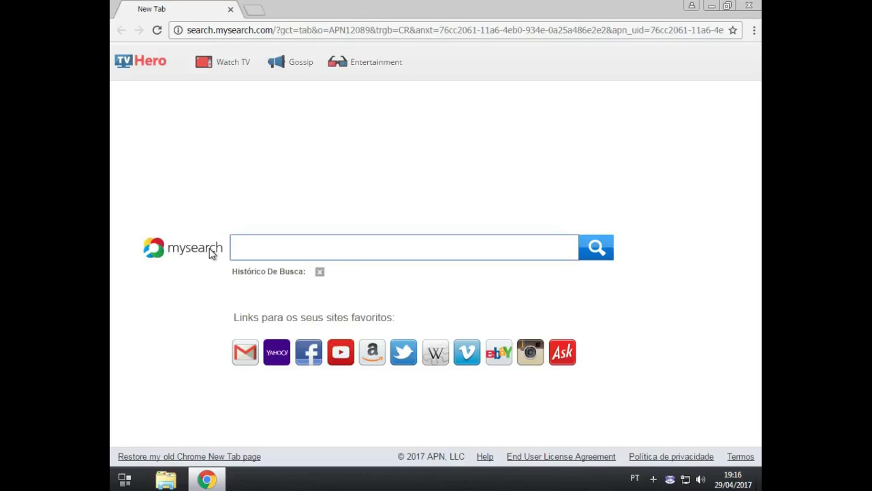
pyautogui.click(749, 5)
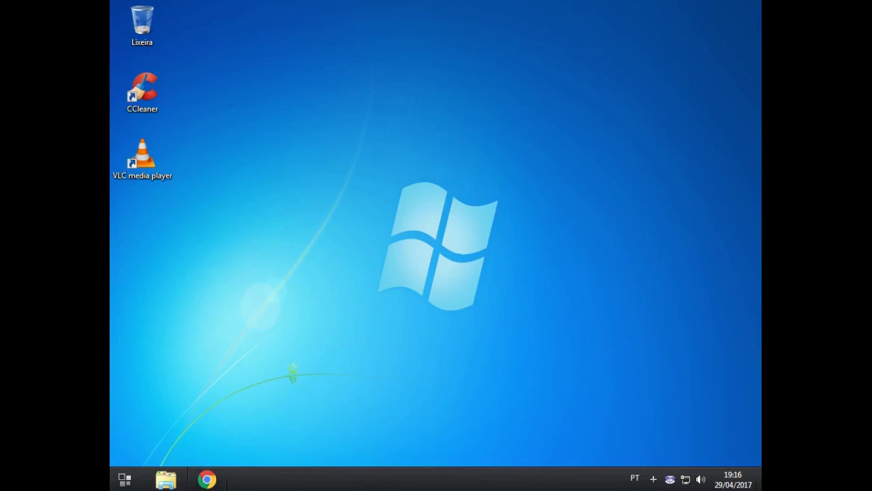
# Launch Google Chrome from the full list of installed programs to check its new tab page, and close it
pyautogui.click(124, 479)
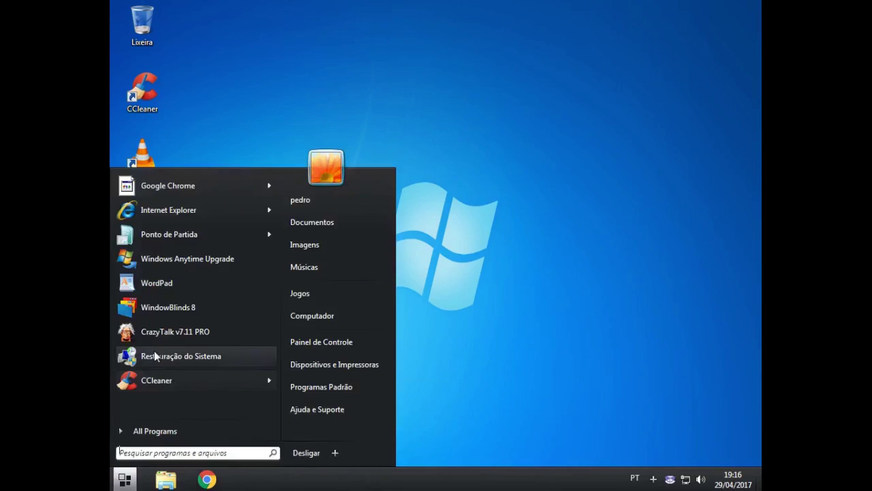
pyautogui.click(153, 430)
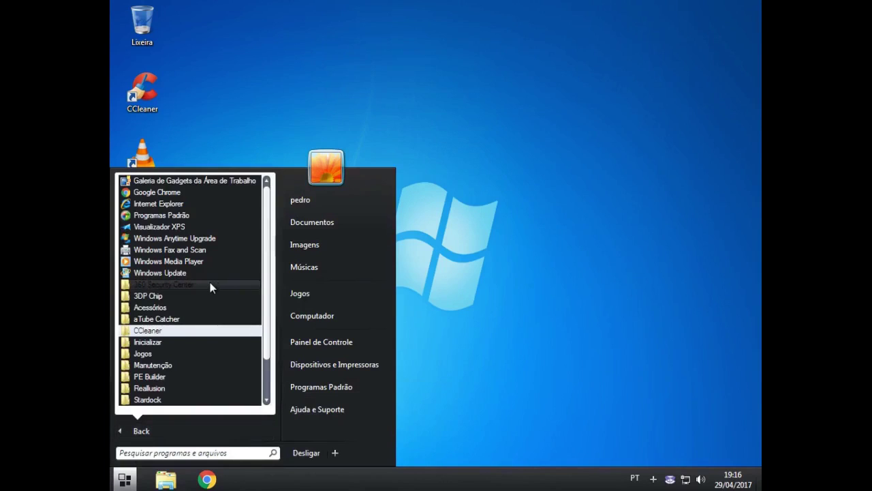
pyautogui.click(157, 194)
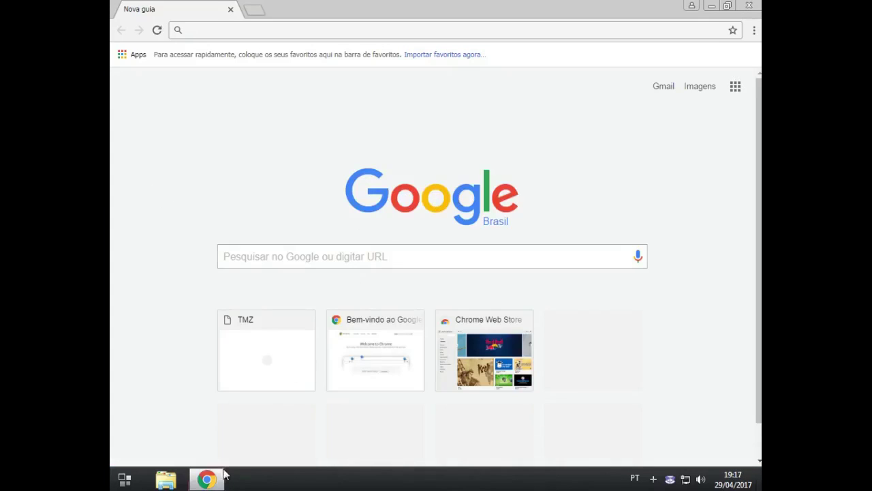
pyautogui.click(748, 6)
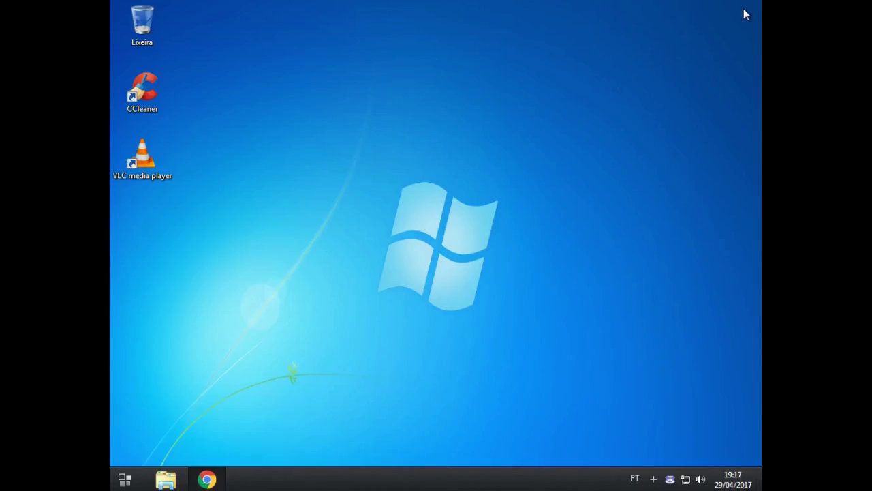
# Reopen Google Chrome twice from its pinned shortcut to recheck the start page, closing the browser each time
pyautogui.click(207, 480)
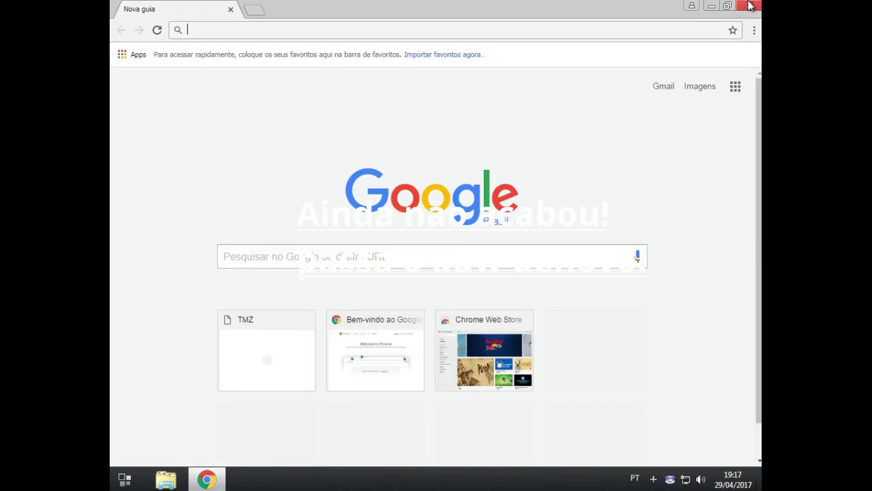
pyautogui.hotkey('alt', 'F4')
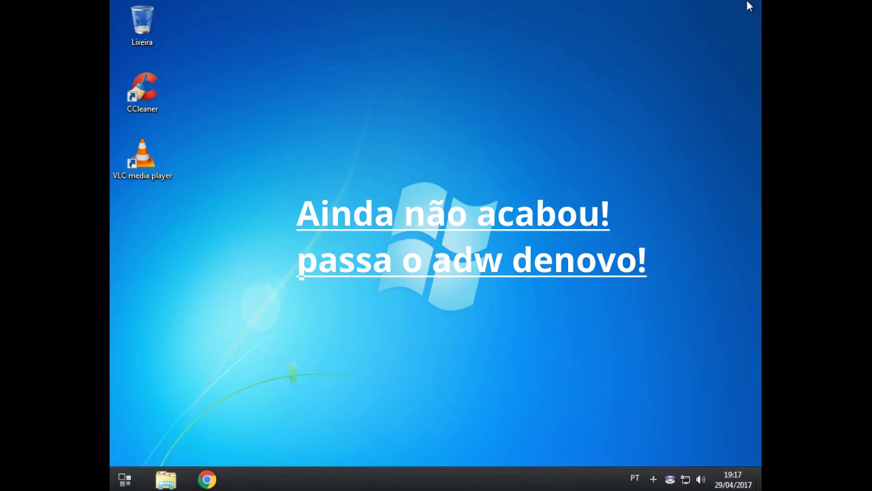
pyautogui.click(210, 478)
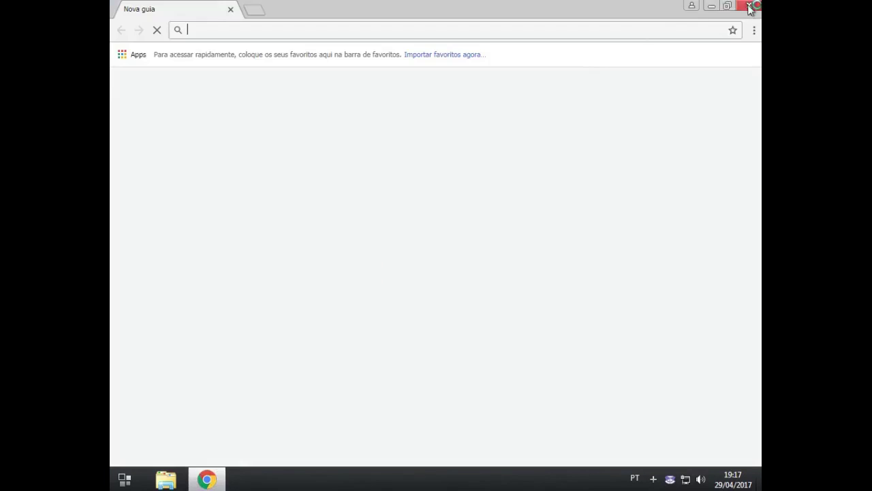
pyautogui.click(749, 7)
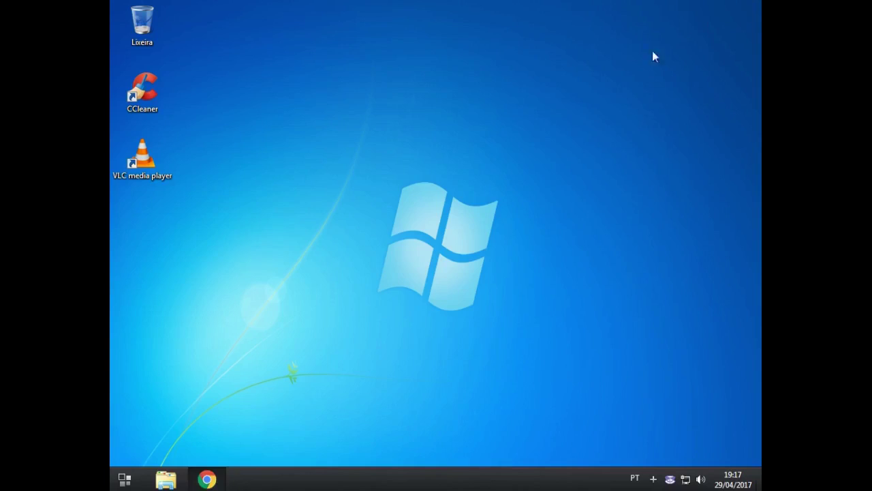
# Run adwcleaner_6.046 from the Downloads folder with permission to make changes, close the folder window, and start a new scan
pyautogui.click(166, 480)
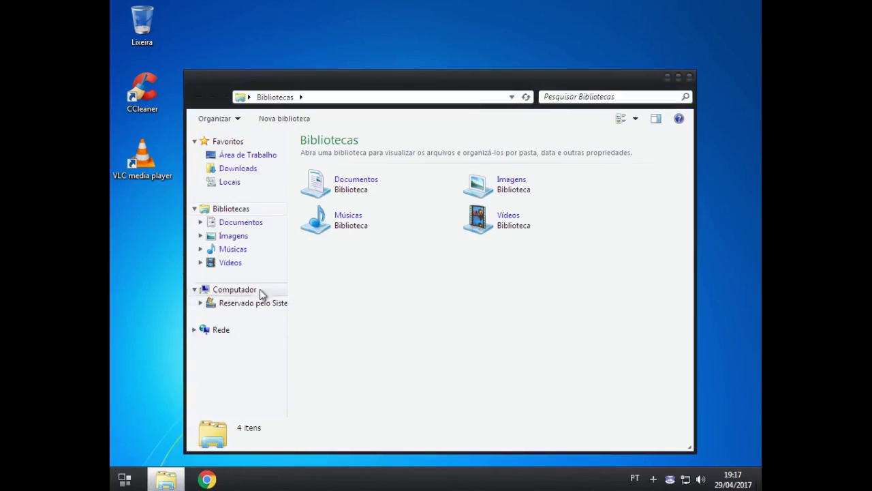
pyautogui.click(247, 167)
pyautogui.click(343, 209)
pyautogui.doubleClick(342, 209)
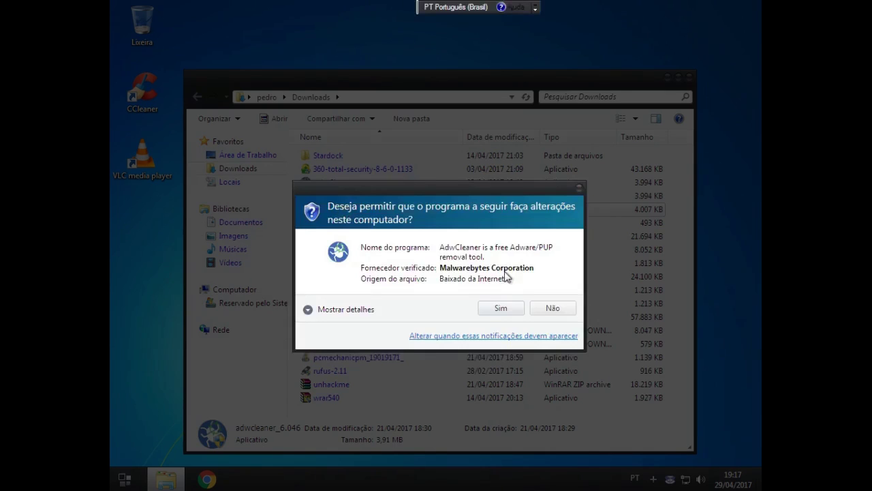
pyautogui.click(507, 307)
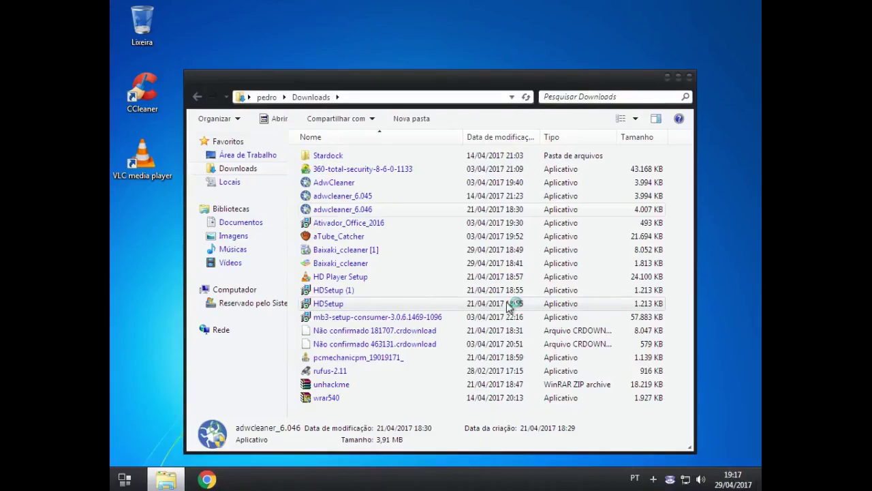
pyautogui.click(690, 79)
pyautogui.click(295, 308)
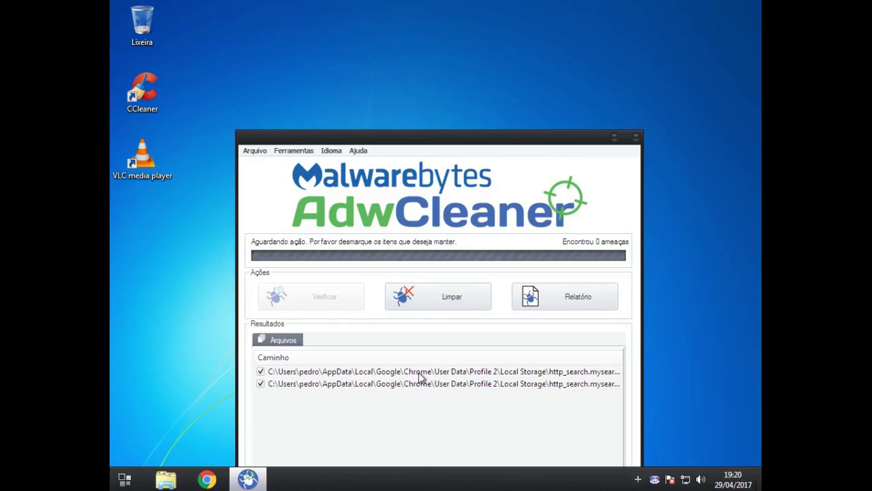
# Clean the two checked Chrome Local Storage files with AdwCleaner and restart the computer, accepting the WindowBlinds8 update download
pyautogui.click(419, 305)
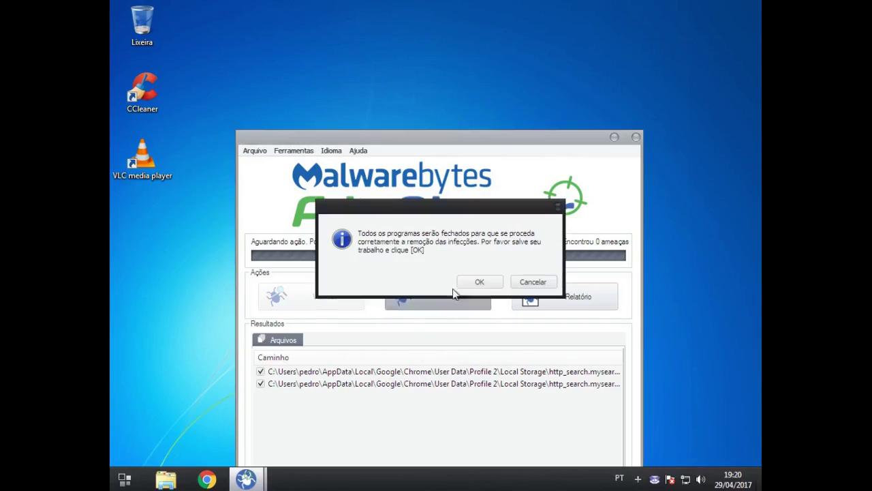
pyautogui.click(474, 283)
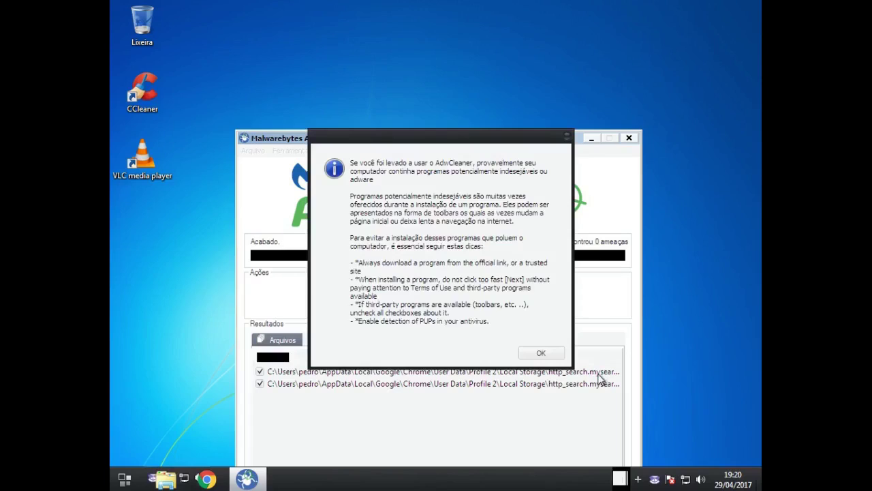
pyautogui.click(551, 353)
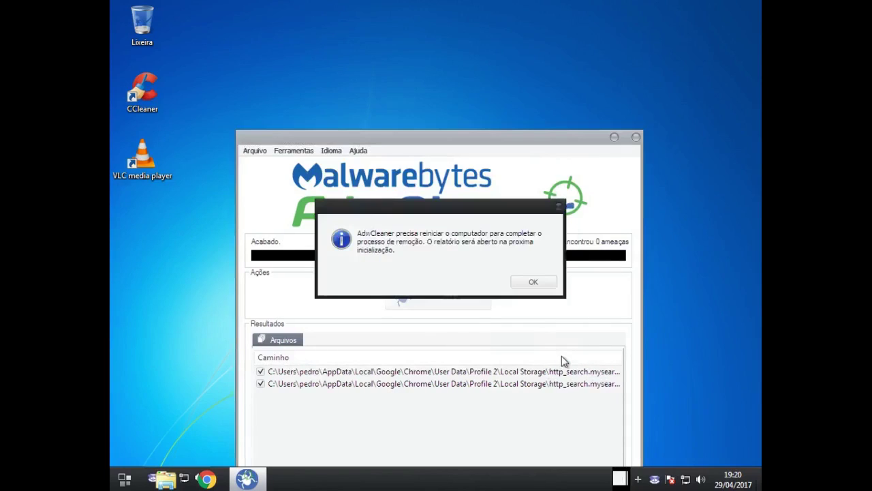
pyautogui.click(517, 282)
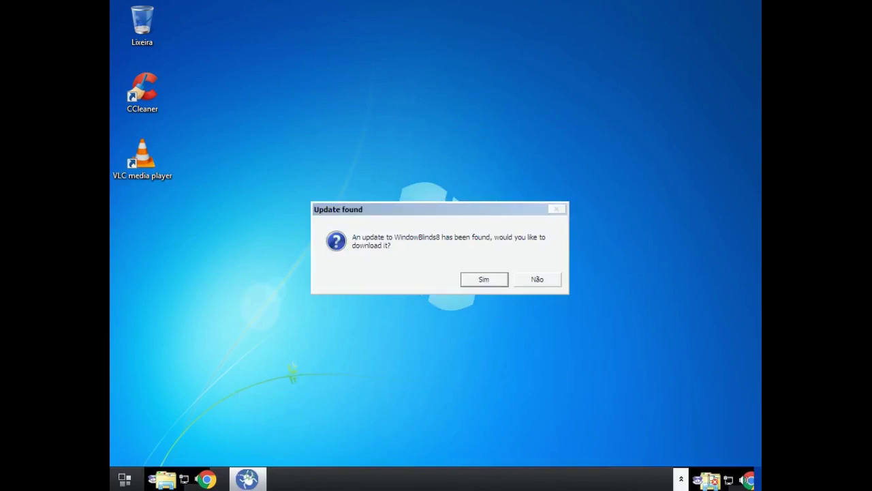
pyautogui.click(485, 280)
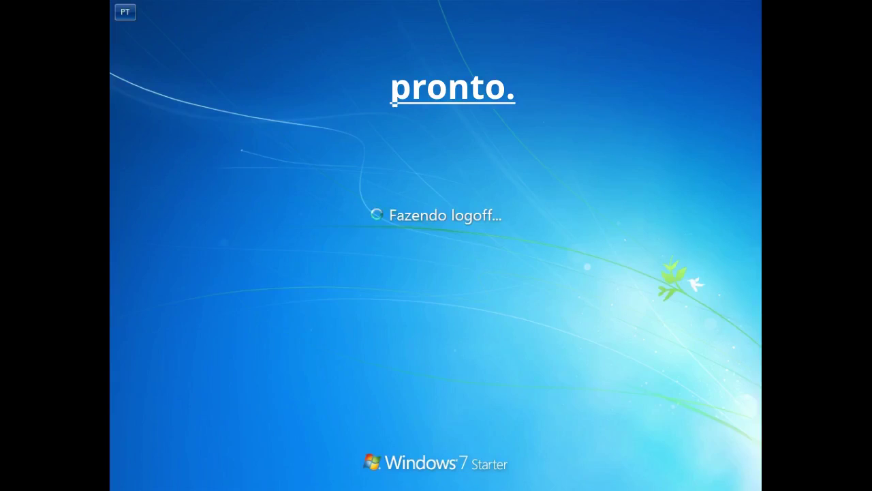